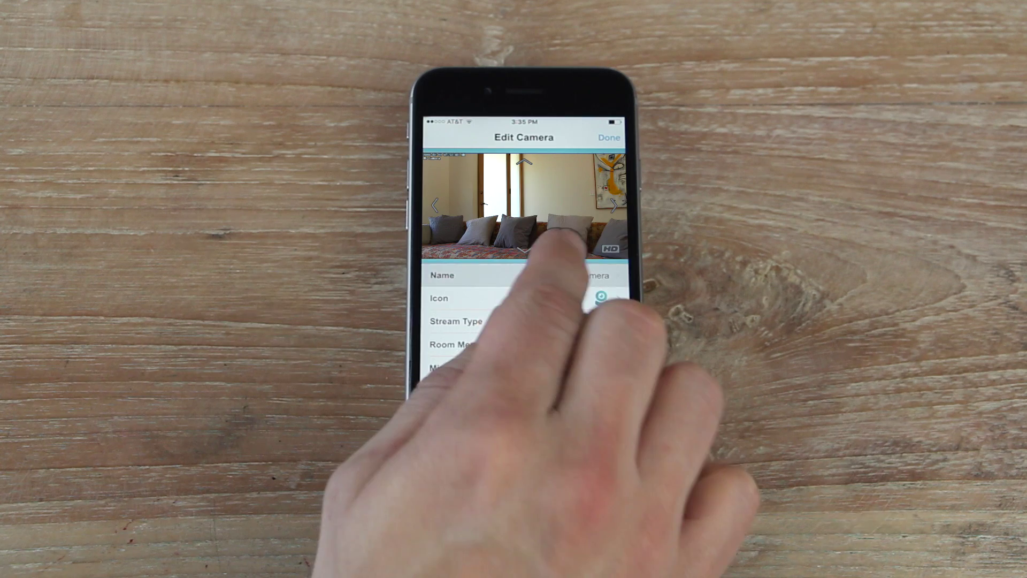
Select the HD Camera's name field on the Edit Camera screen.
click(554, 276)
Replace the name 'HD Camera' with 'Front Door' and save the camera settings.
key(BackSpace)
key(BackSpace)
key(BackSpace)
text(F)
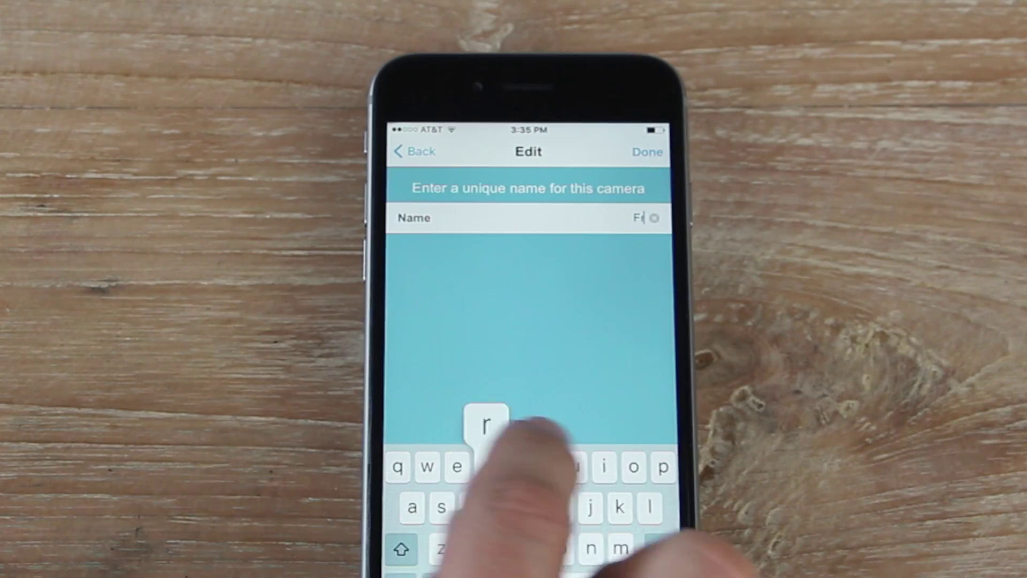
text(ron)
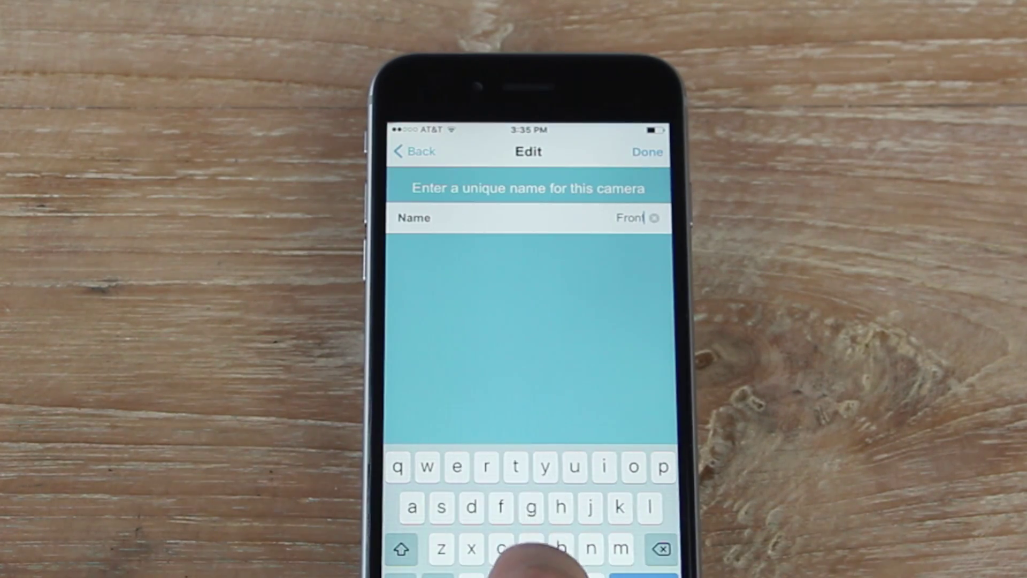
text(t D)
text(r)
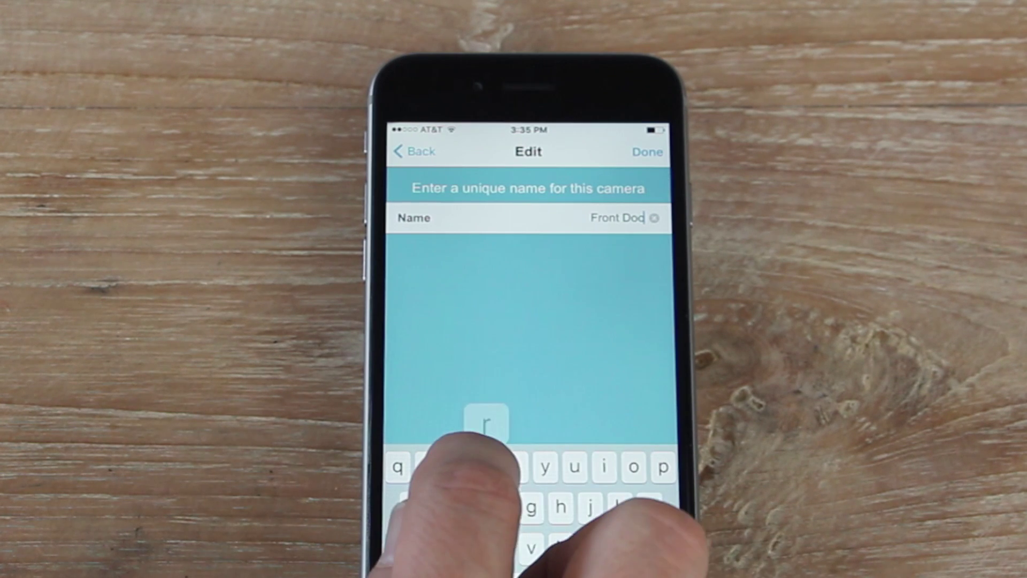
key(Return)
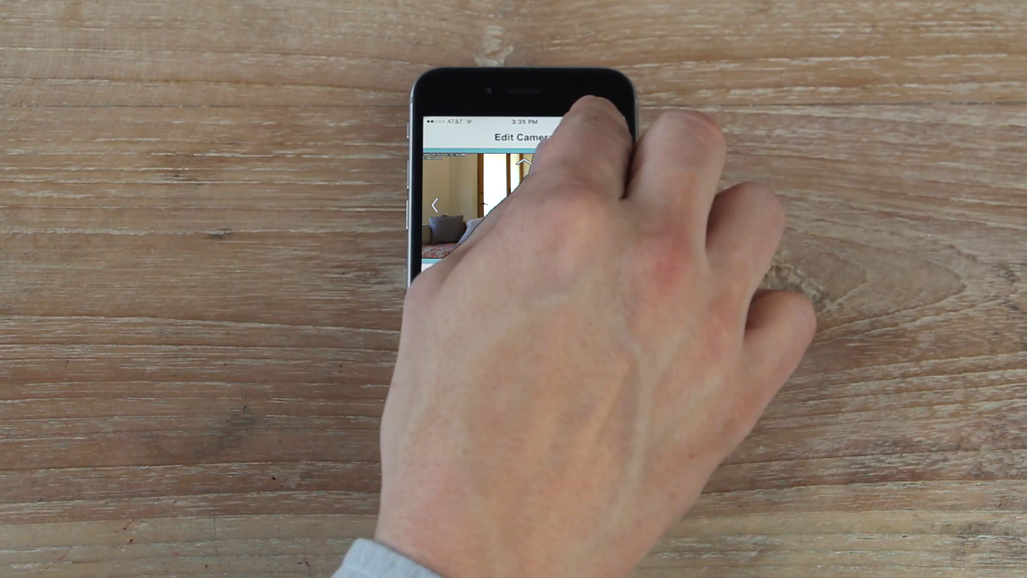
click(608, 137)
Finish adding the Front Door camera and return to Favorites.
click(609, 137)
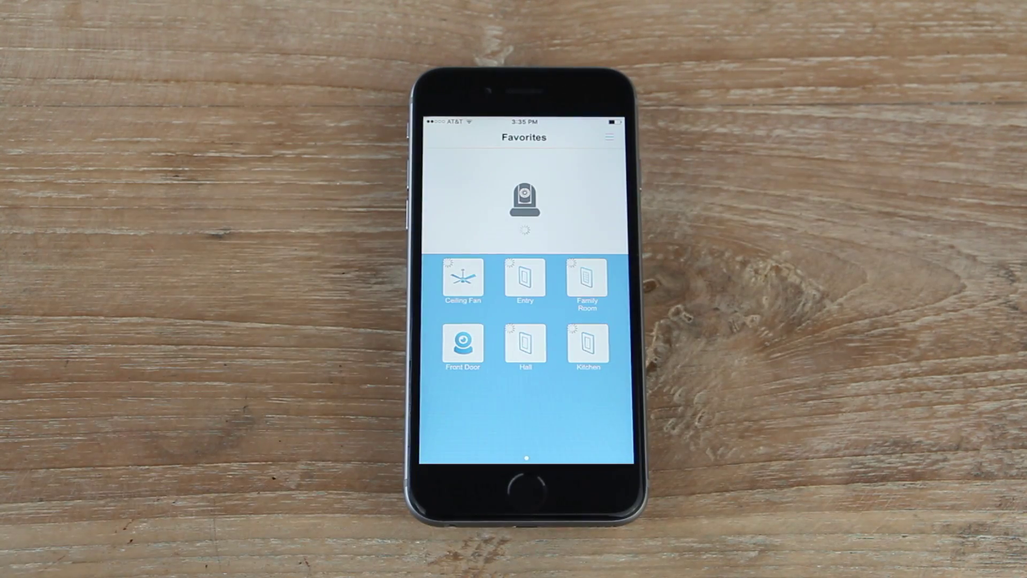